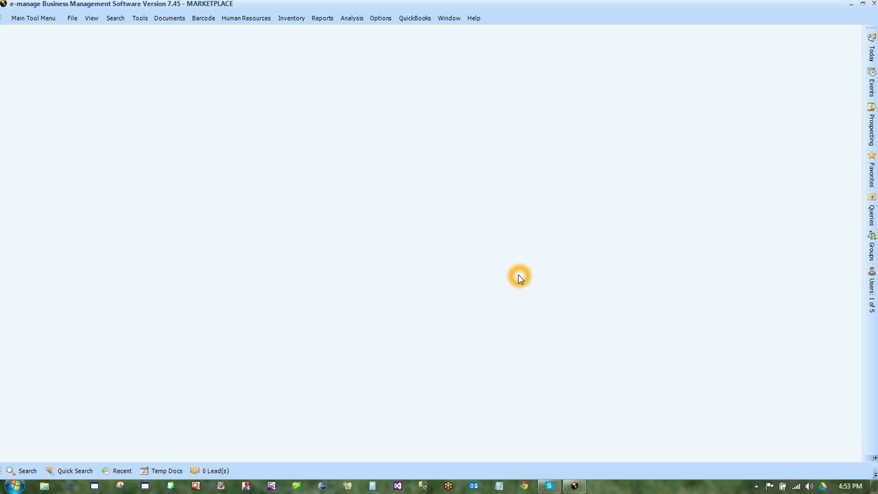
Open the auto-correct configuration and enlarge its window to show more of the existing entries.
left_click(344, 151)
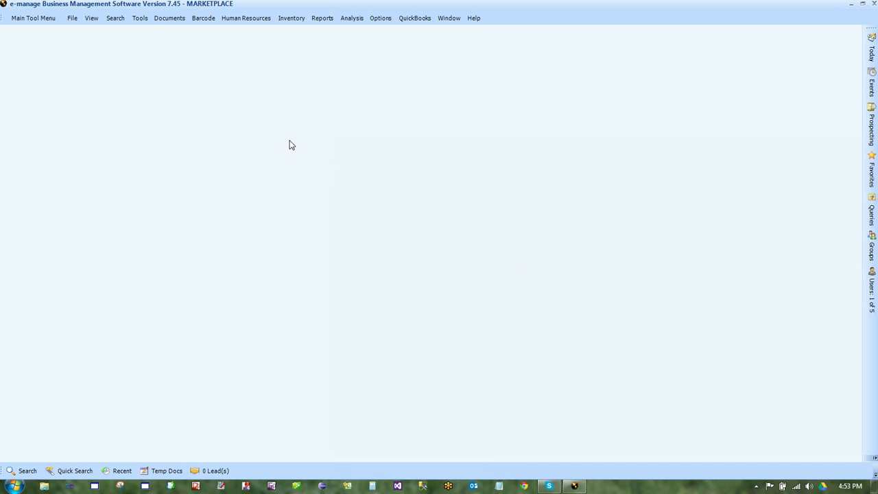
left_click(139, 19)
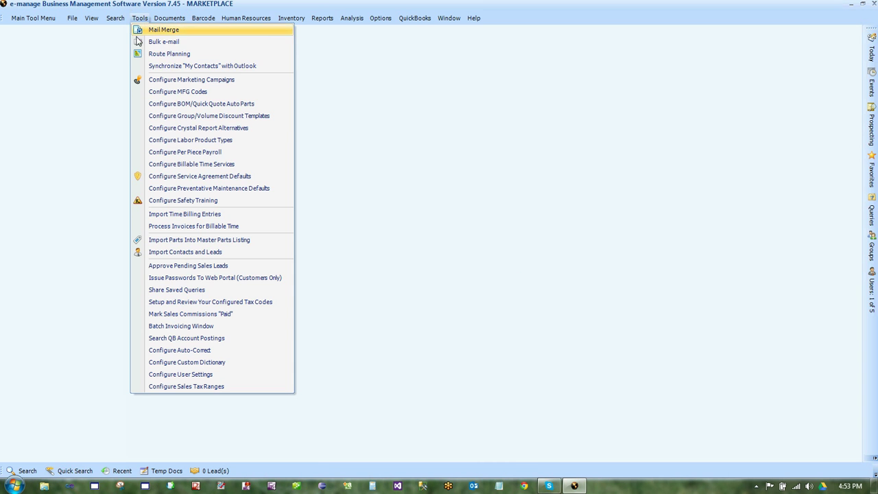
left_click(207, 350)
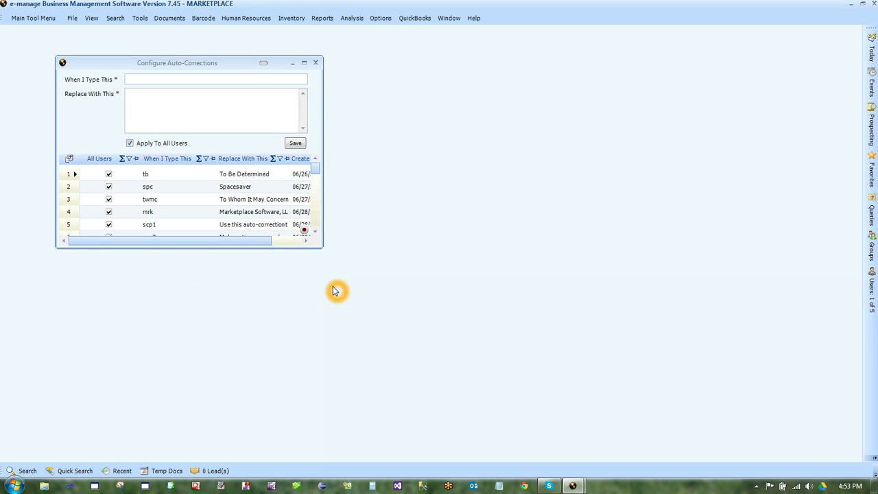
left_click_drag(320, 245, 388, 406)
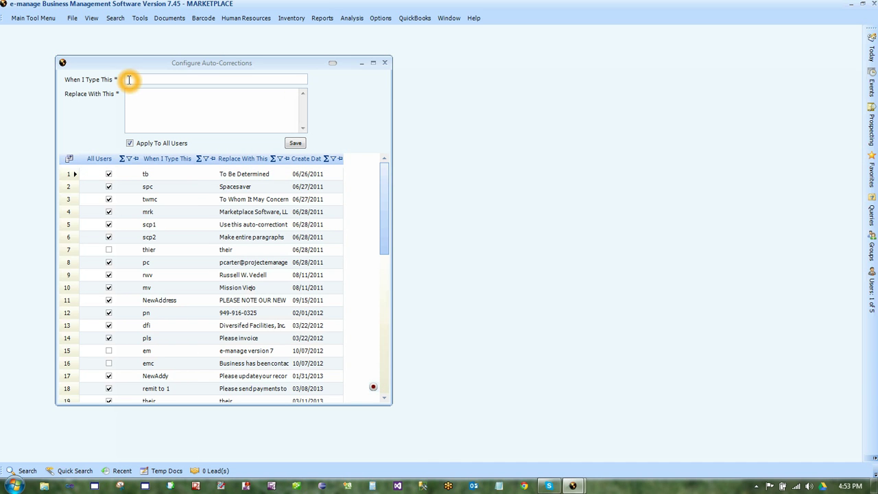
Save an auto-correction for all users that replaces "thier" with "their".
type("thier")
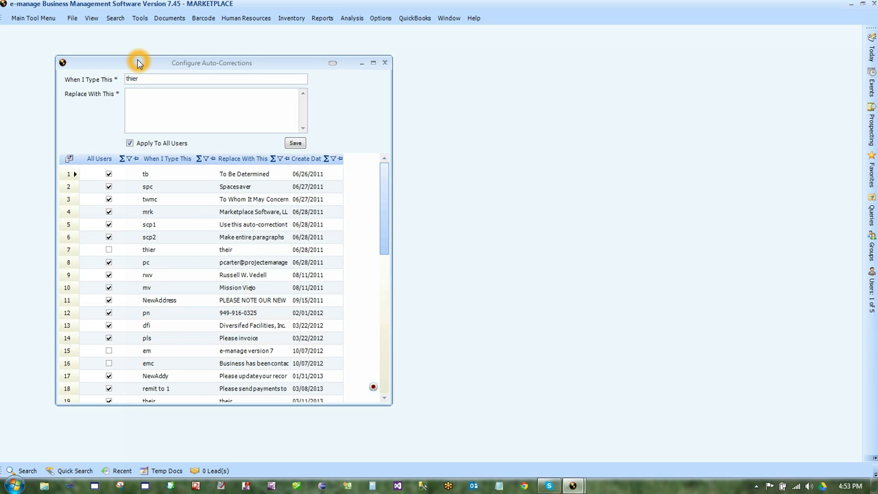
left_click(141, 96)
type("their")
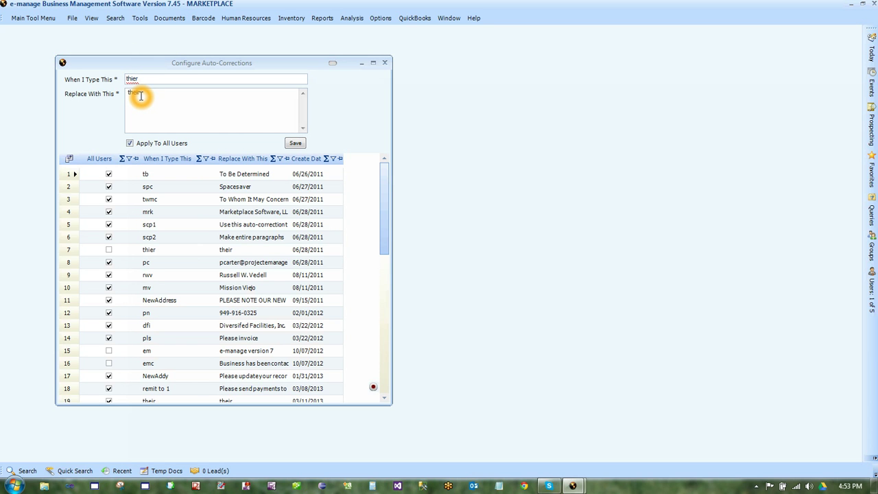
left_click(300, 144)
Save an auto-correction for all users that replaces "emas" with a contact's e-mail address.
left_click(136, 81)
left_click(136, 80)
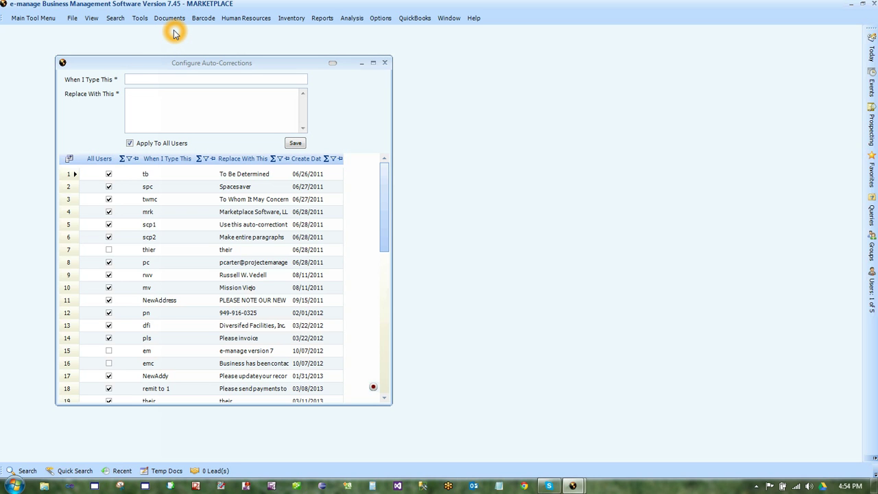
type("emas")
left_click(133, 97)
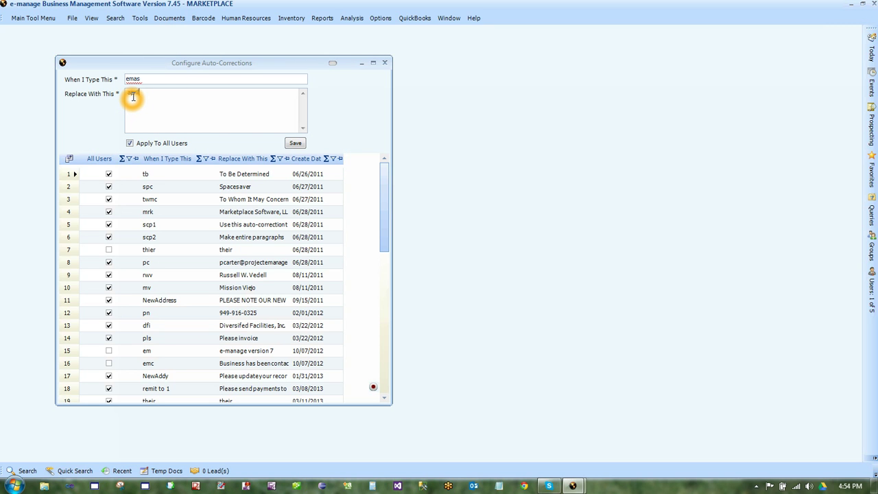
type("@projectemanage.com")
left_click(295, 143)
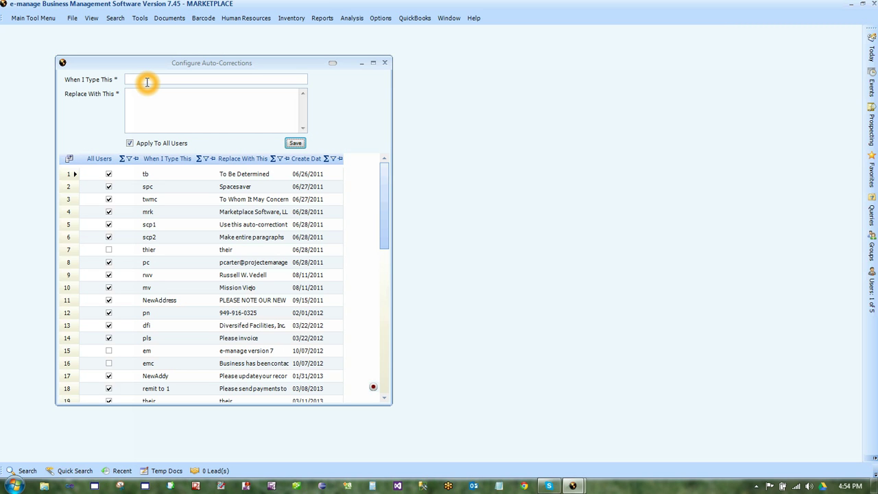
Save an auto-correction for all users that replaces "mps" with "Marketplace Software".
left_click(148, 81)
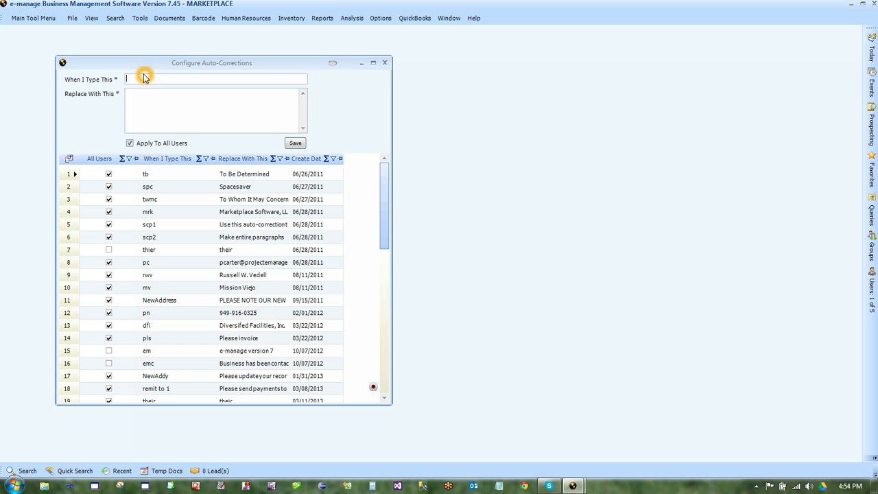
type("mps")
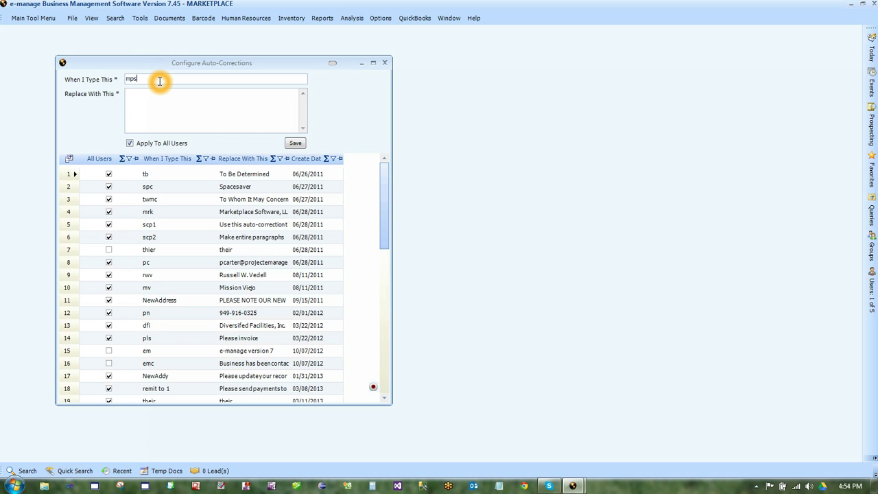
left_click(130, 95)
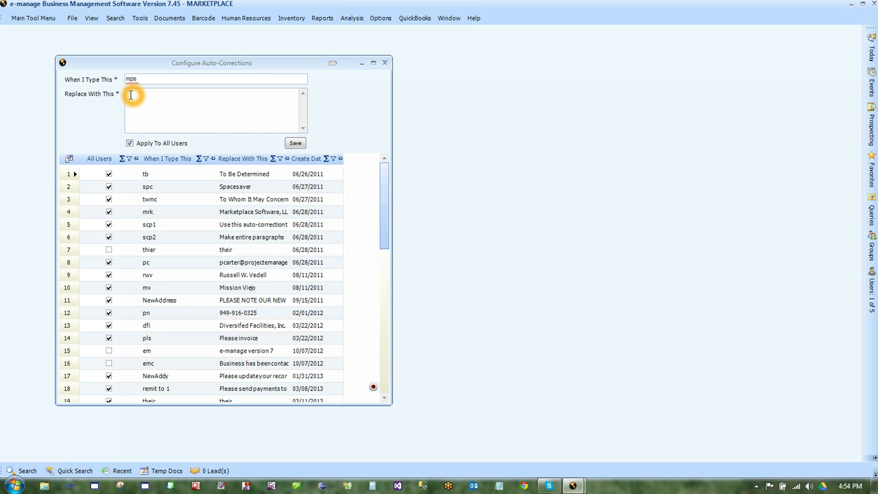
type("Marketplace Software")
left_click(295, 142)
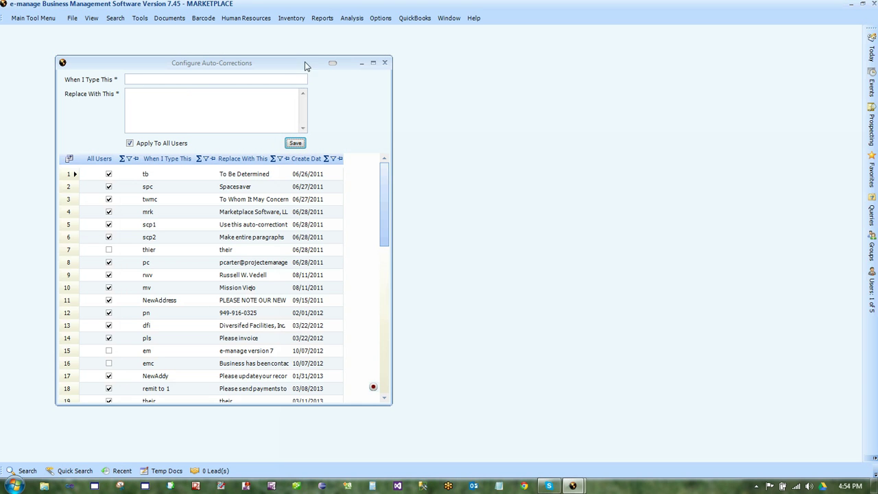
Move the Configure Auto-Corrections window aside and open the CNN website in Chrome.
left_click_drag(297, 63, 626, 112)
left_click(617, 151)
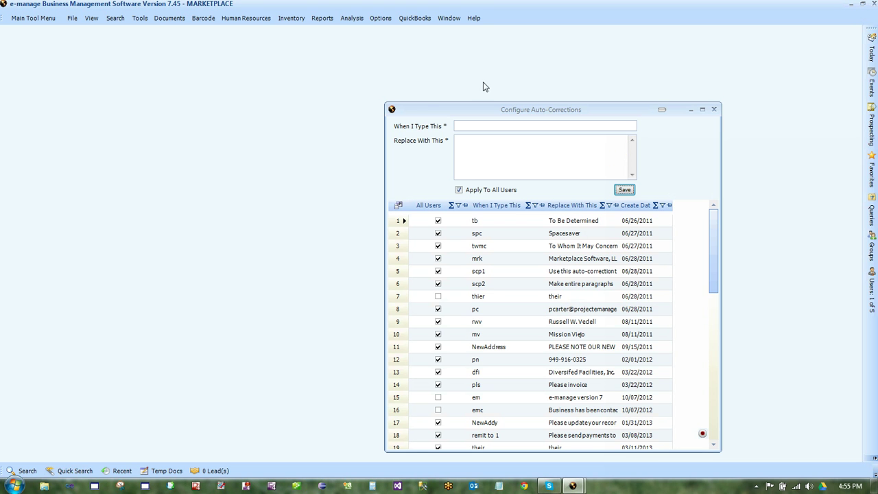
left_click(523, 486)
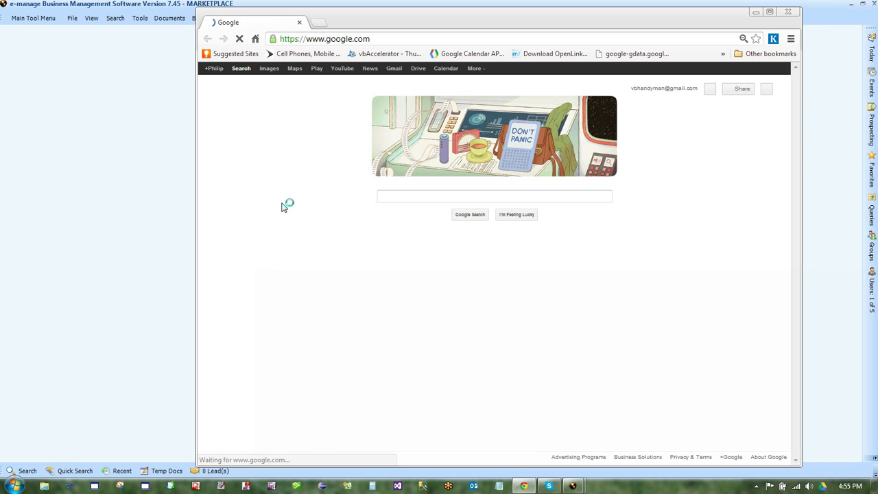
left_click(367, 40)
left_click(390, 55)
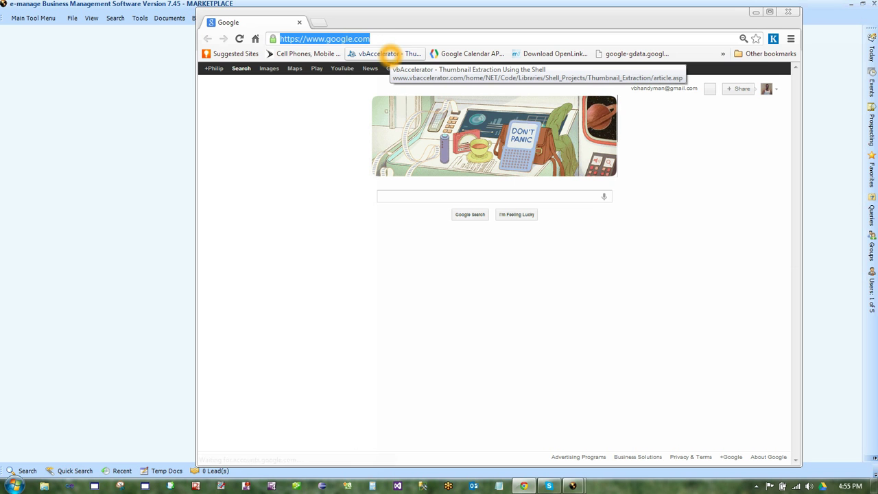
type("cnn")
key("Return")
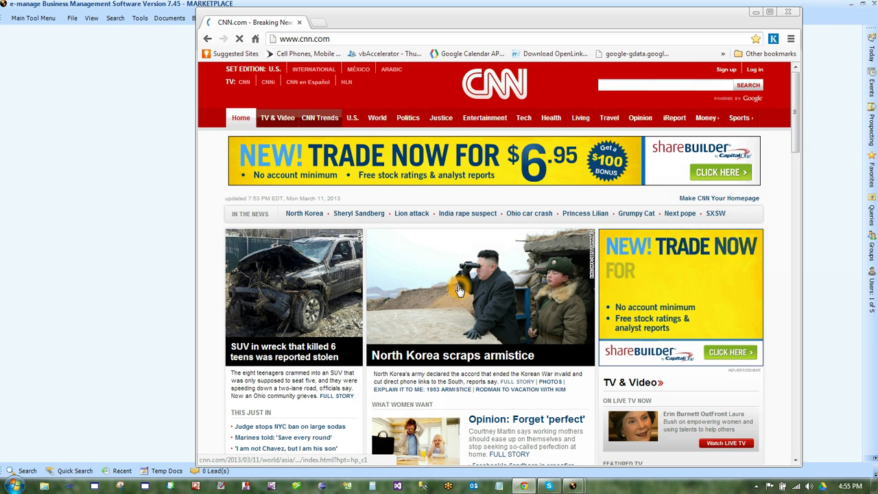
Open the North Korea armistice article, copy its paragraphs above the "U.S.-South Korean drills" heading, and close the browser.
left_click(458, 284)
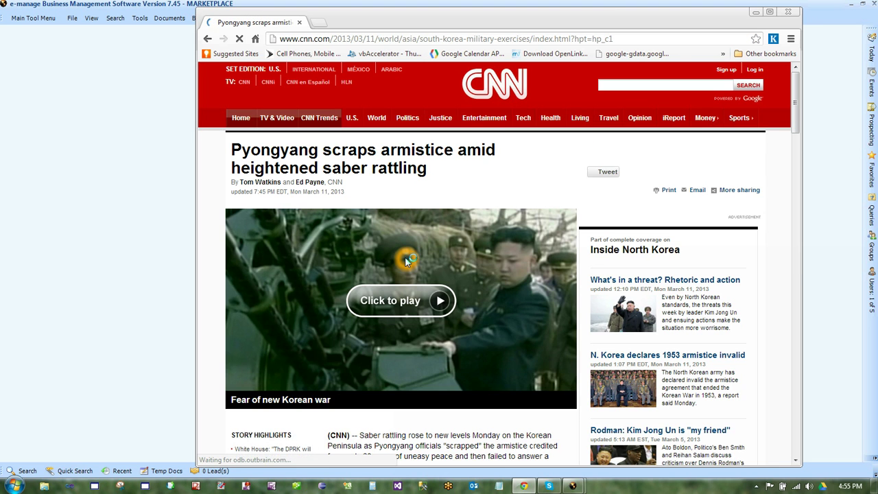
scroll(406, 259, "down", 4)
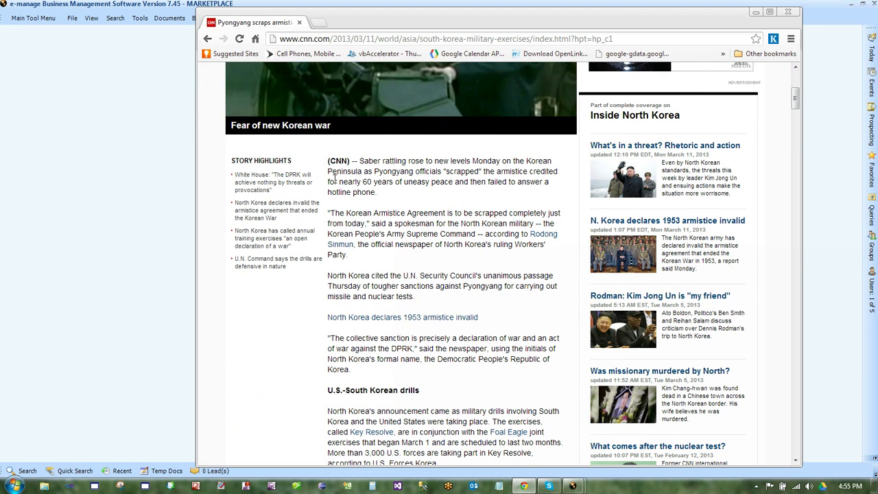
left_click_drag(325, 161, 557, 362)
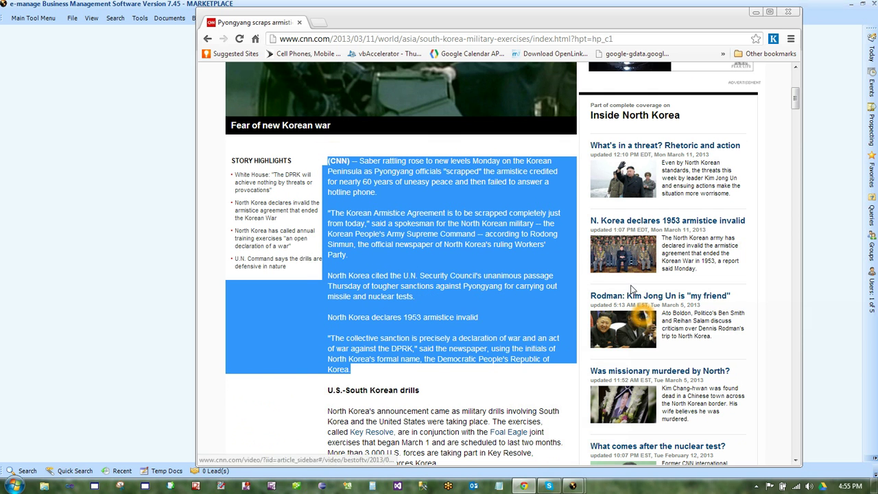
left_click(788, 13)
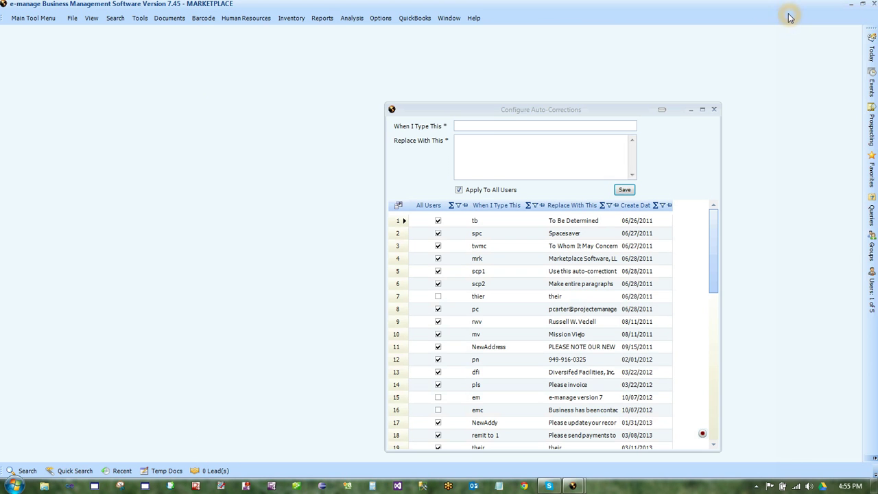
Save an auto-correction for all users that replaces "cnnarticle" with the copied article paragraphs.
left_click(486, 126)
left_click(473, 61)
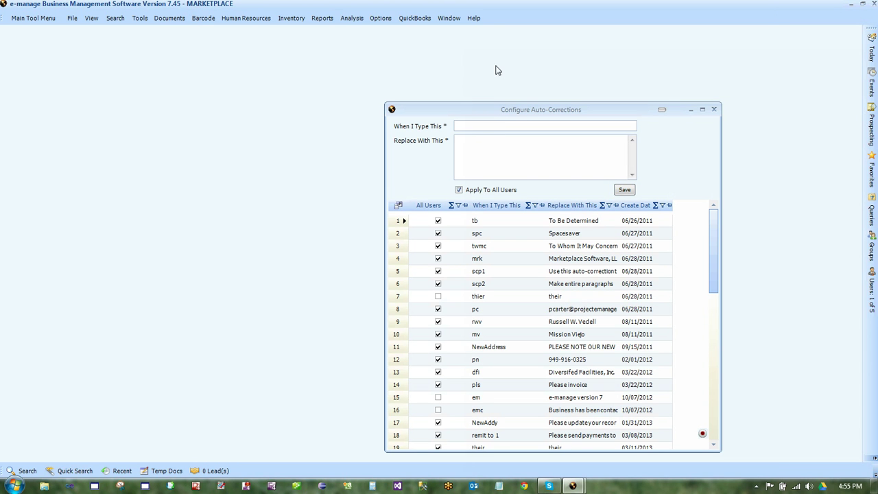
type("cnn")
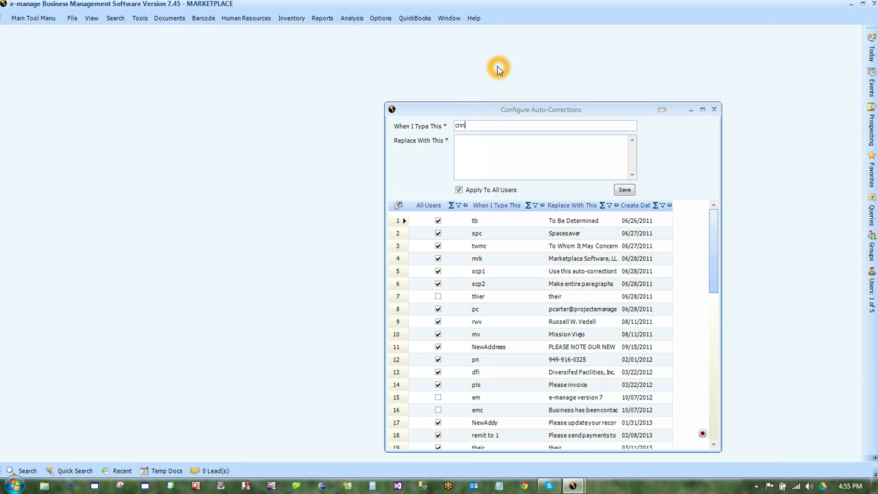
type("article")
left_click(485, 144)
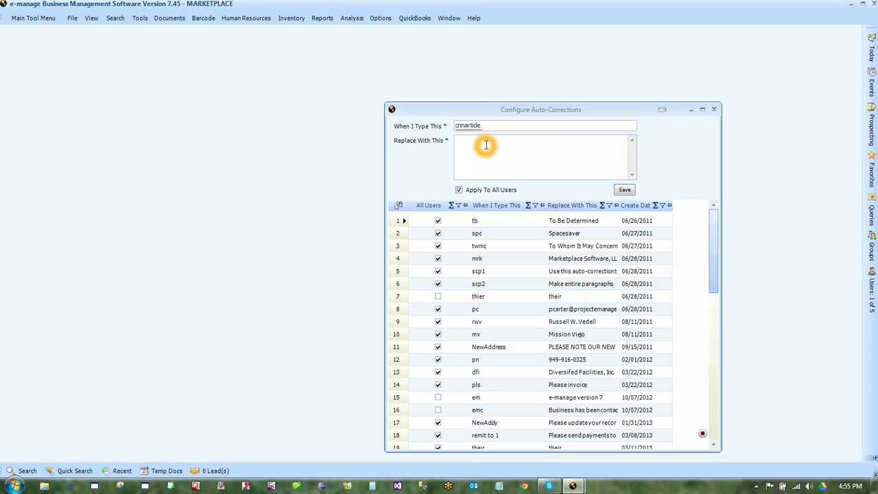
key("ctrl+v")
left_click_drag(631, 168, 631, 147)
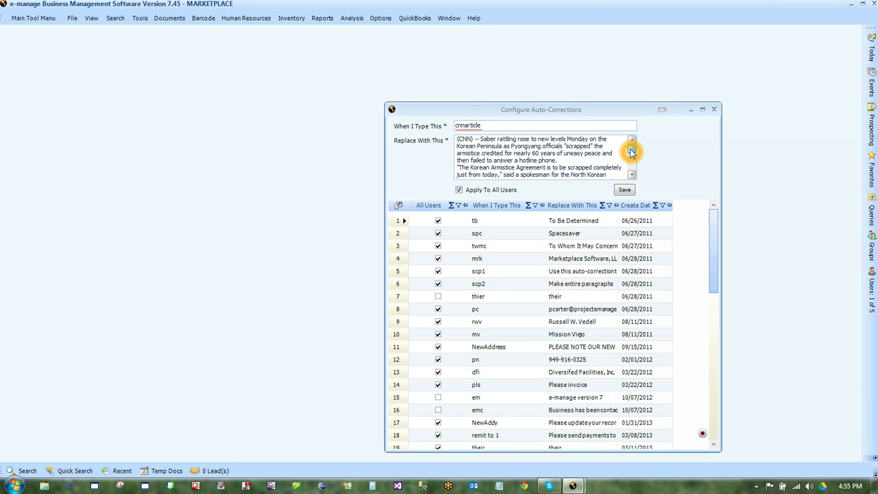
left_click(625, 192)
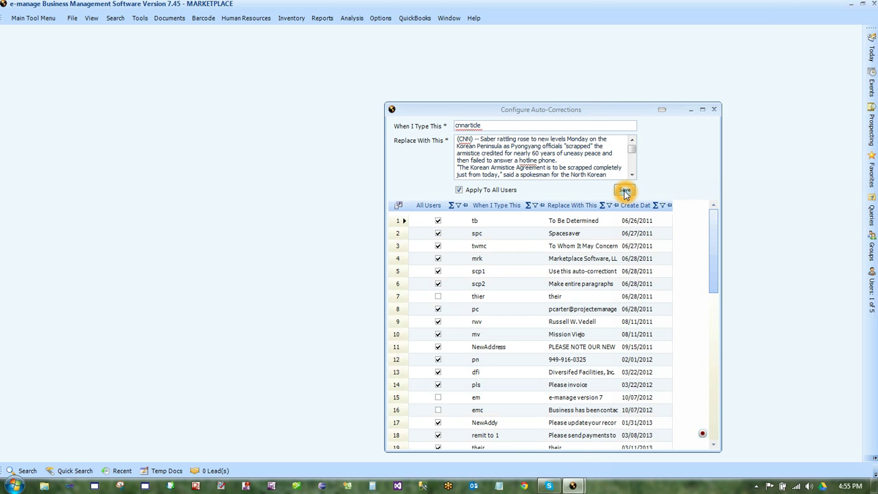
left_click(626, 192)
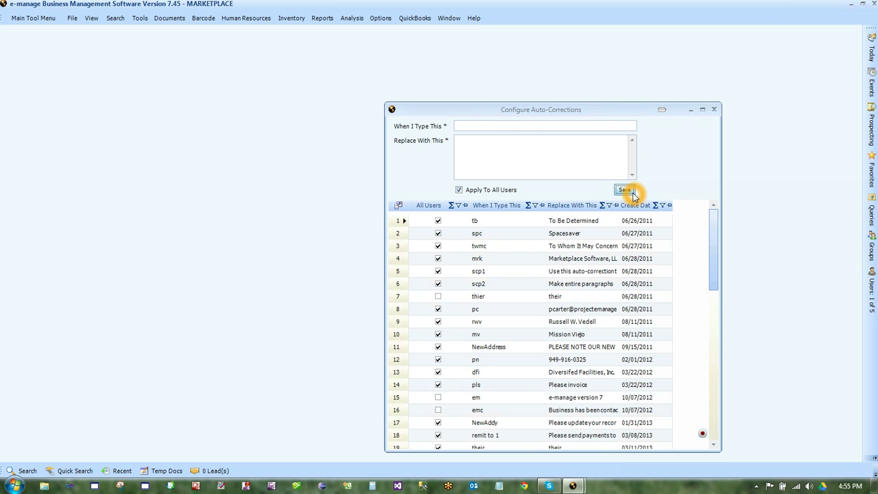
Move the Configure Auto-Corrections window aside and start an e-mail with the temp document "apply these grids" attached.
left_click_drag(484, 117, 612, 124)
left_click(405, 173)
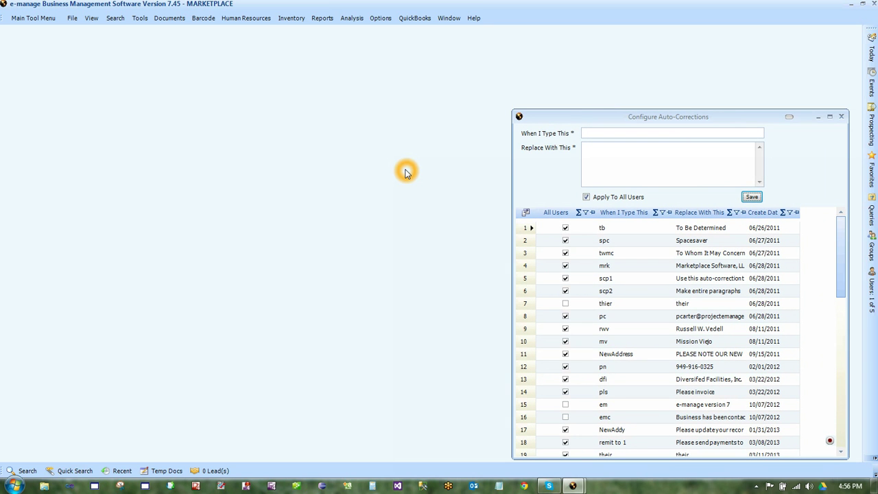
left_click(161, 472)
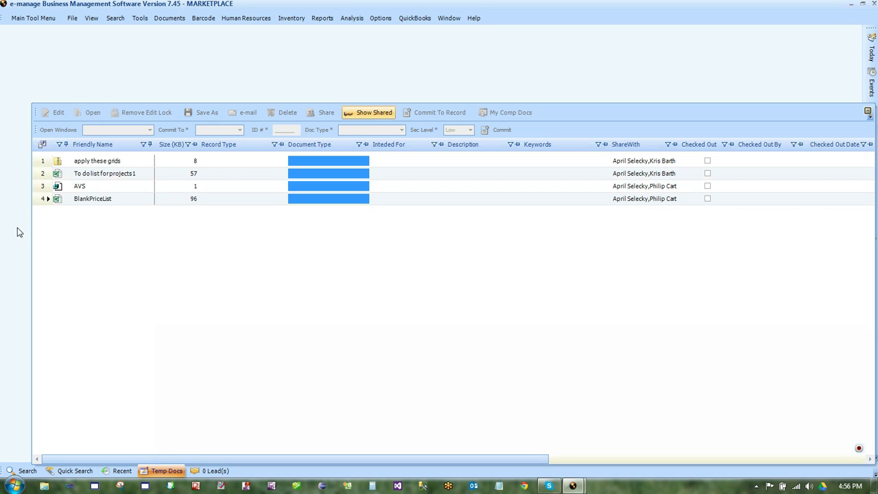
left_click(40, 163)
left_click(40, 163)
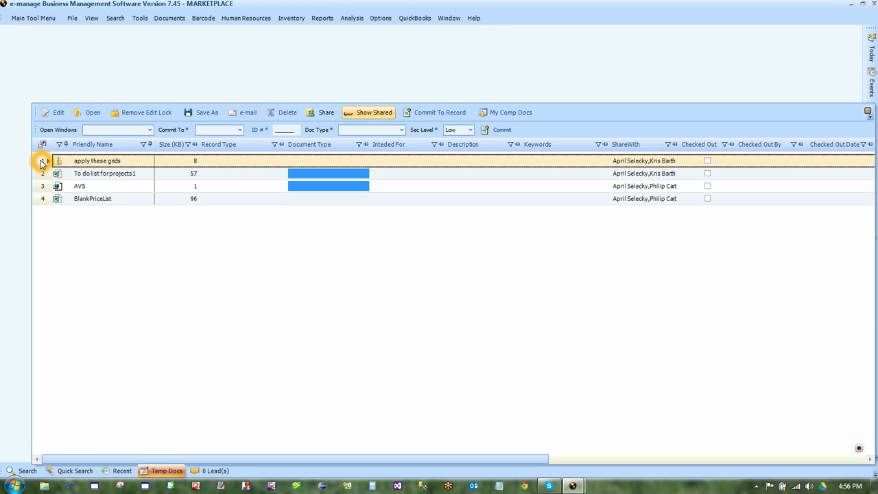
left_click(248, 112)
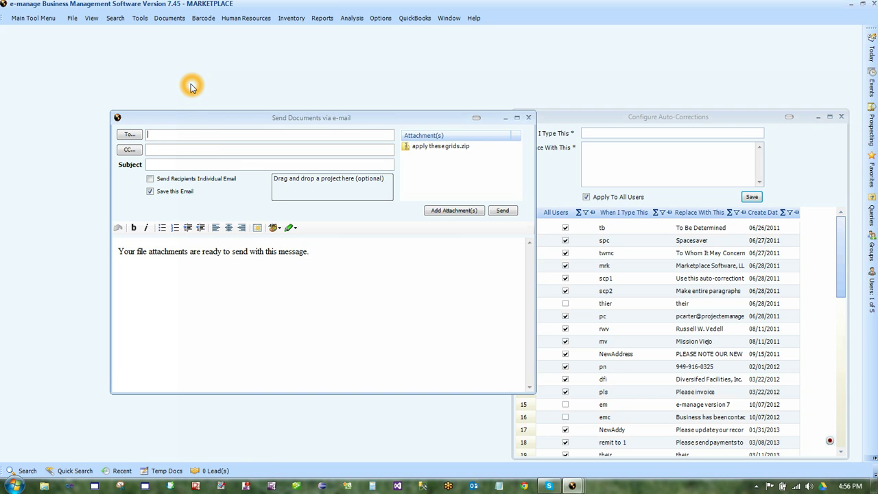
Try the "emas" auto-correction in the e-mail's recipient field and close the message without sending it.
type("emas")
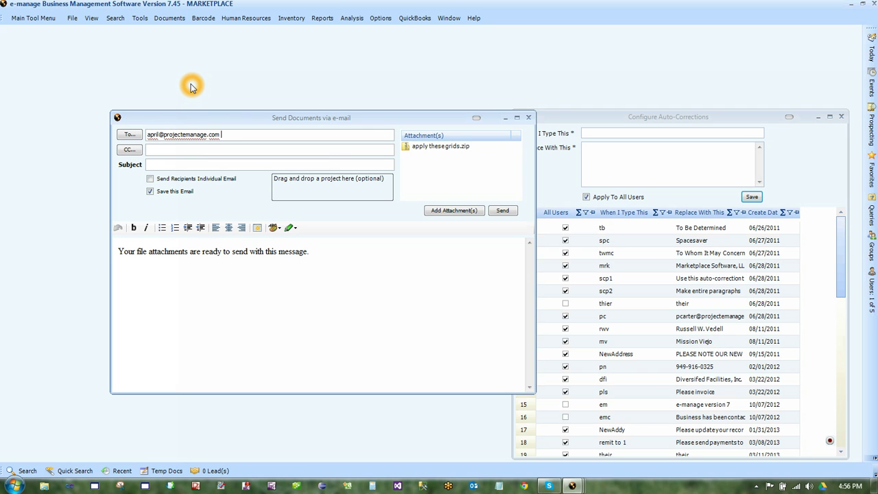
left_click(208, 137)
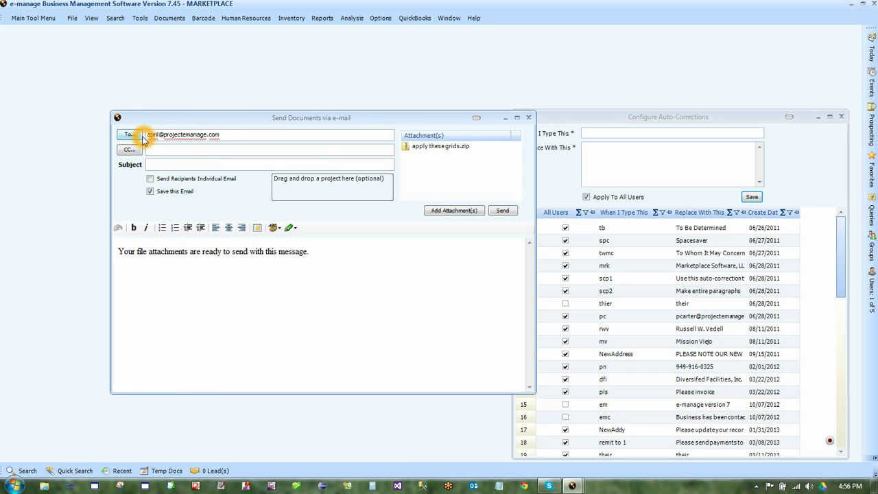
left_click(529, 119)
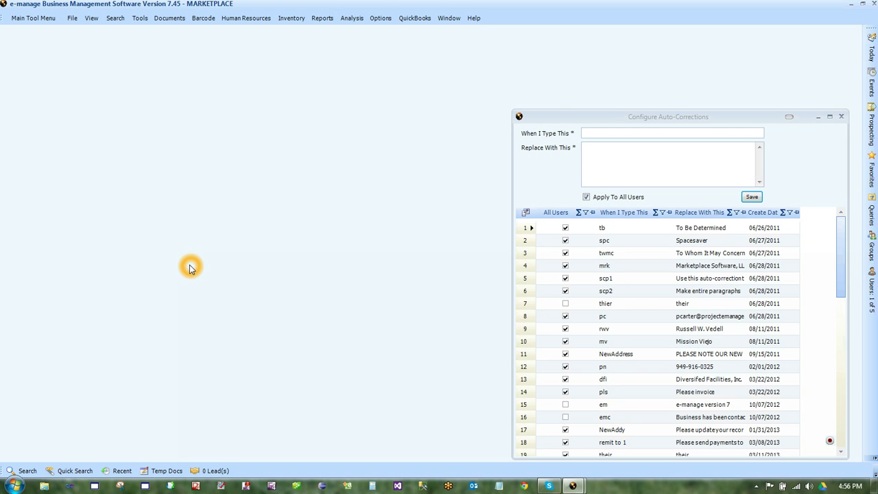
Find and open project 804 with Quick Search.
key("ctrl+q")
type("804")
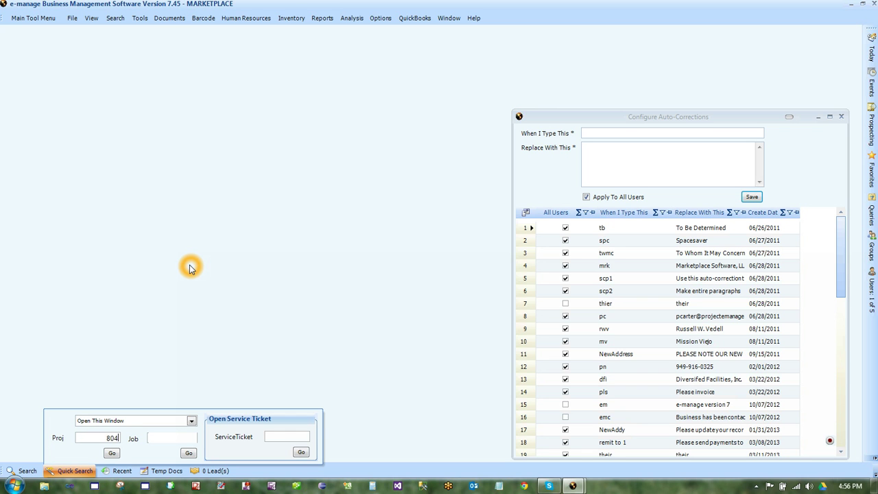
key("Return")
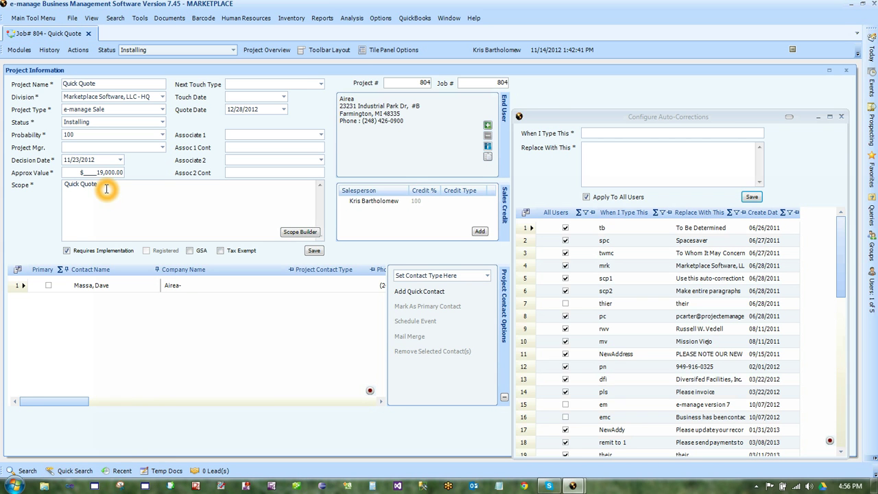
Try the "thier" and "mps" auto-corrections one after the other in the project's Scope field, replacing its existing text.
left_click_drag(103, 184, 55, 189)
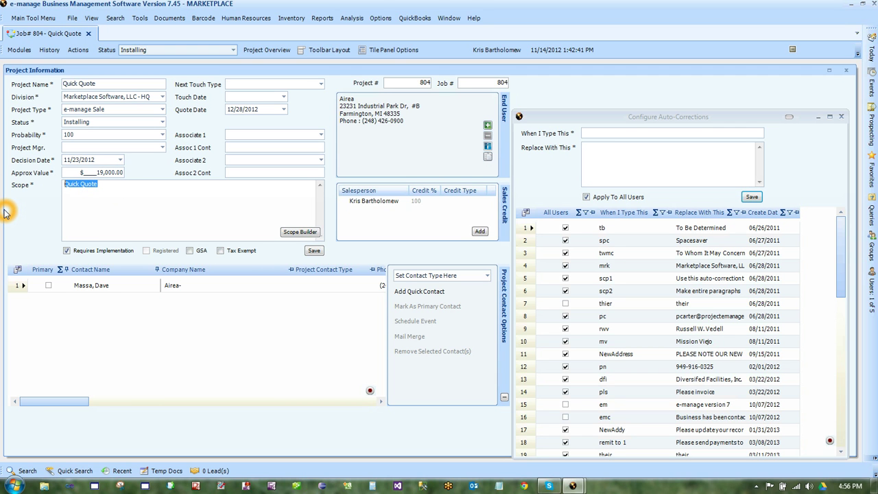
type("thier")
left_click(79, 189)
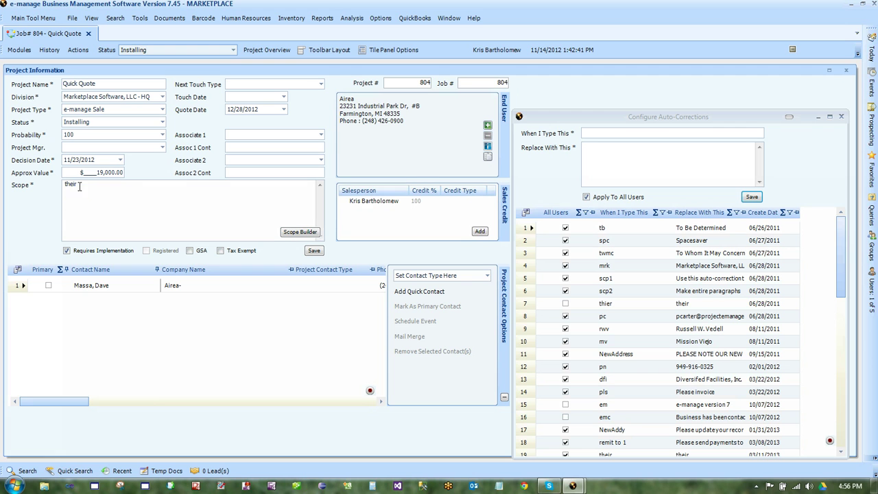
left_click(231, 229)
left_click(305, 238)
left_click(96, 195)
left_click_drag(85, 187, 47, 188)
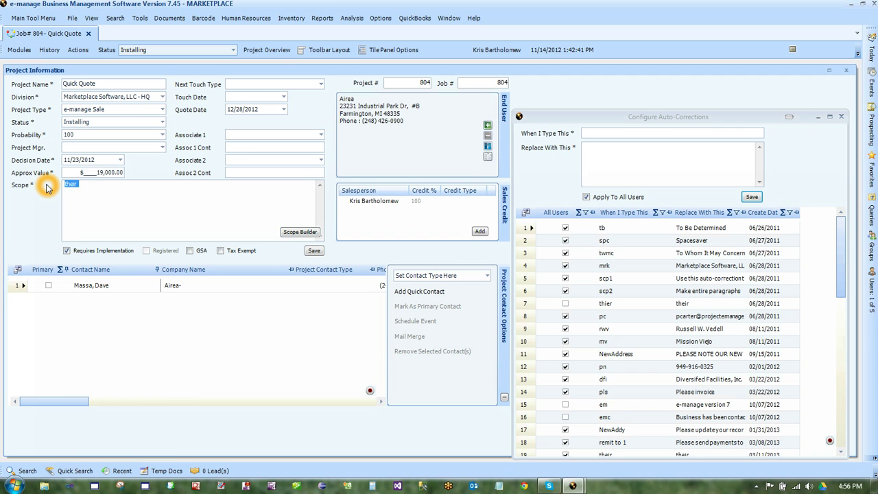
type("mps")
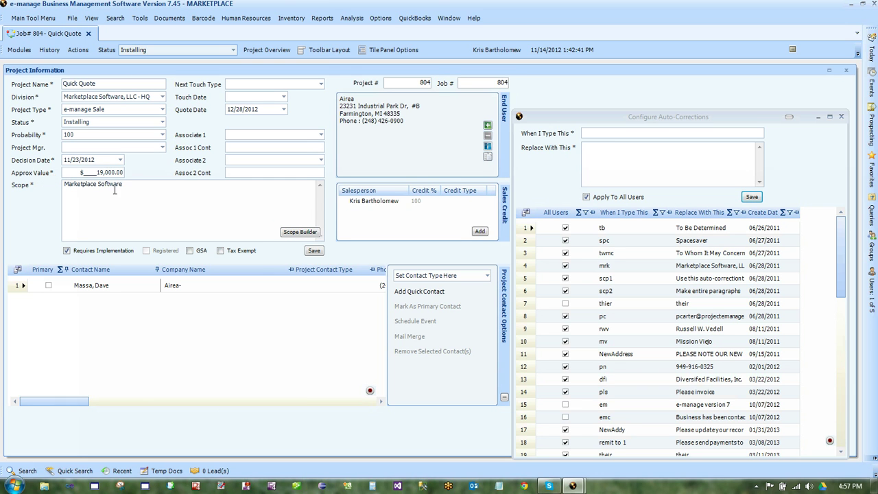
Replace the Scope text by entering "cnnarticle" so the auto-correction inserts the saved article paragraphs.
left_click_drag(120, 187, 24, 179)
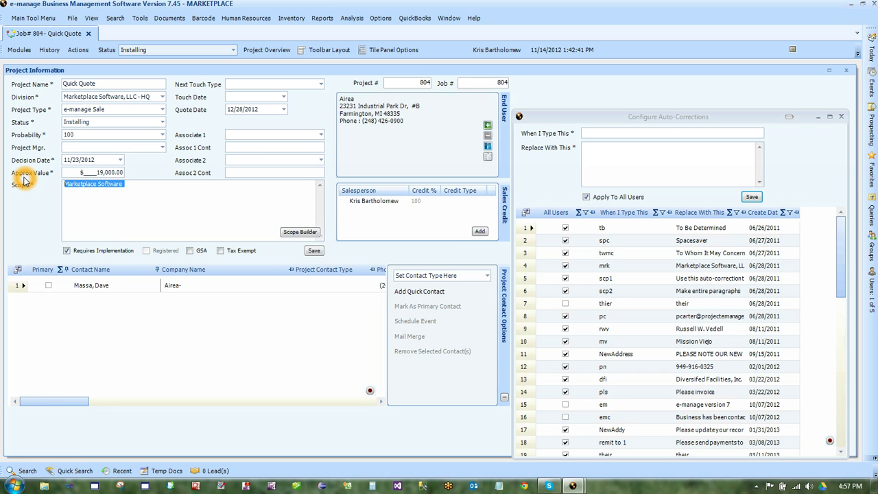
type("cmarti")
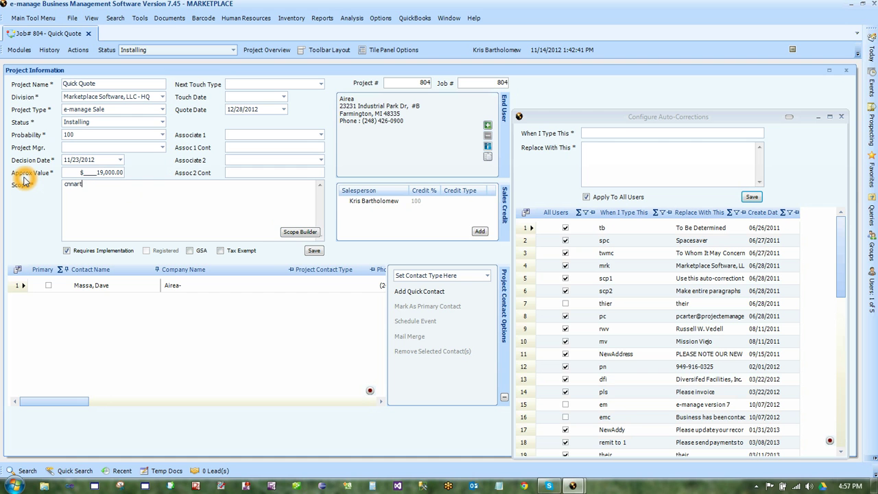
type("cle")
key("space")
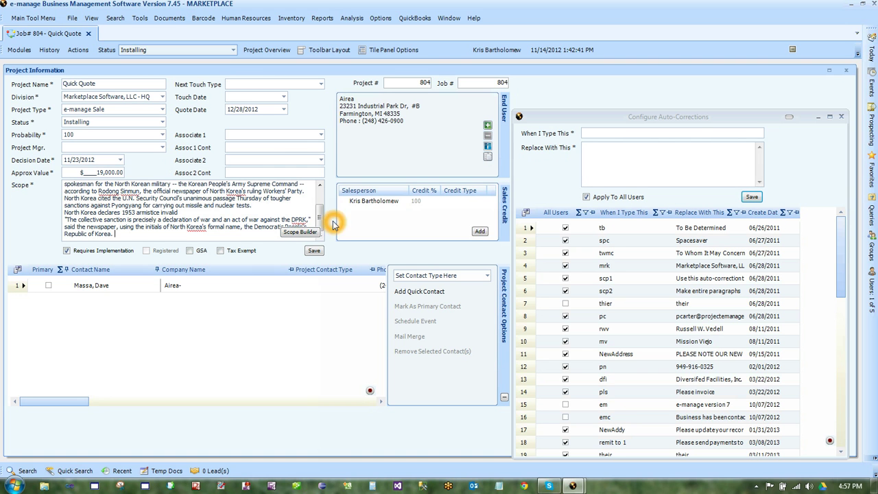
mouse_move(318, 216)
left_mouse_down()
mouse_move(317, 203)
mouse_move(318, 212)
left_mouse_up()
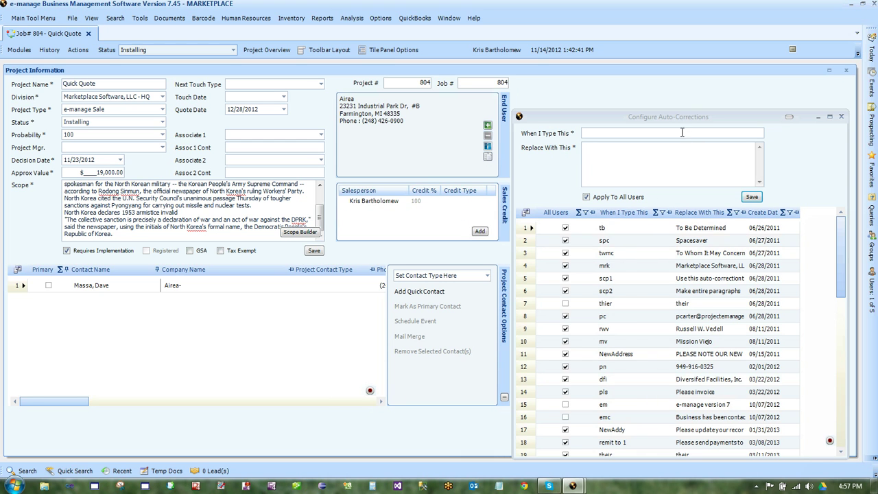
Move the Configure Auto-Corrections window over the project and turn off All Users for the entry replacing "their" with "their".
left_click_drag(685, 118, 581, 70)
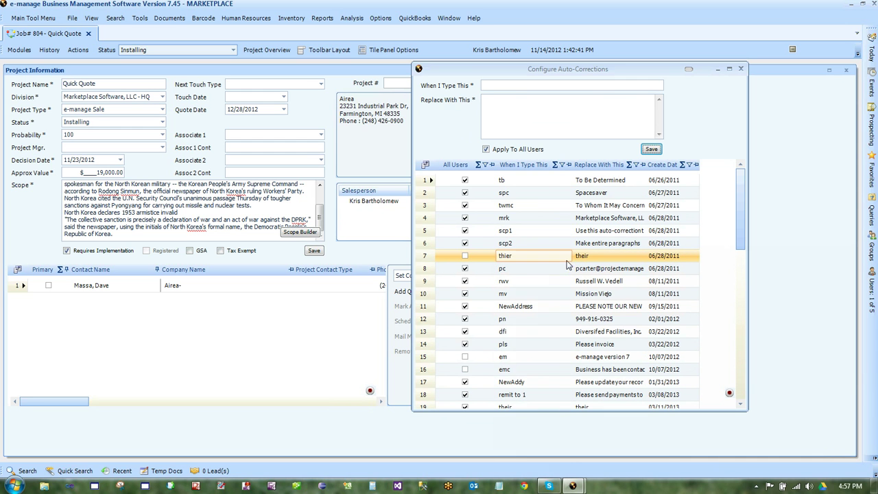
scroll(745, 406, "down", 1)
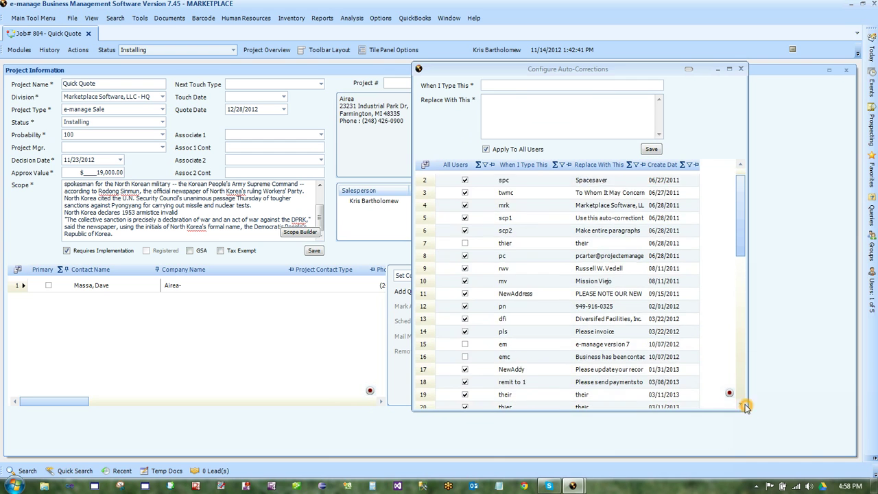
left_click(518, 371)
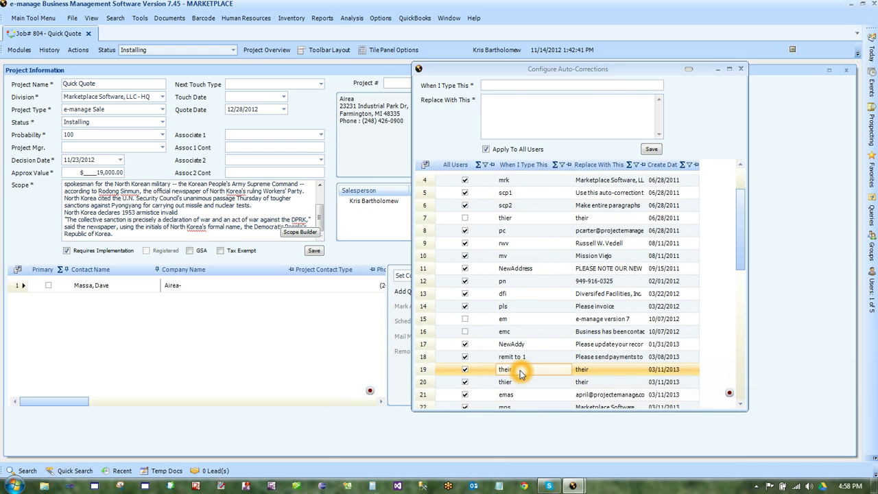
left_click(602, 375)
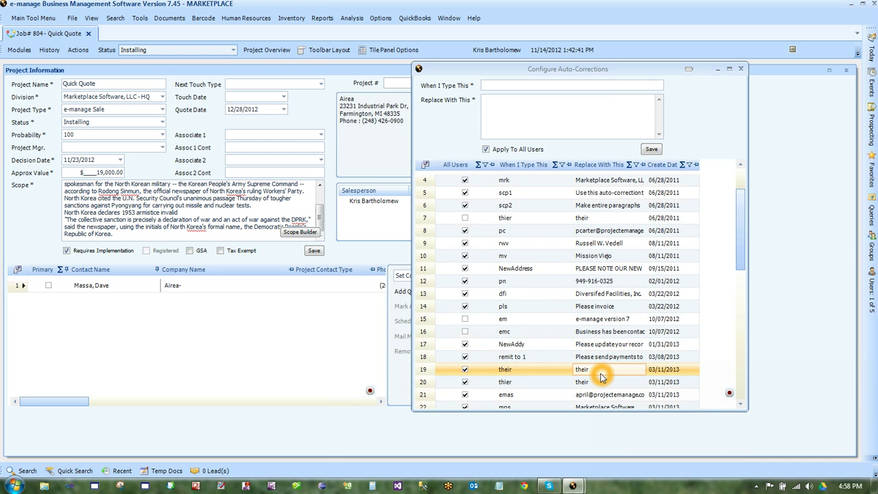
left_click(453, 430)
left_click(464, 372)
left_click(465, 373)
left_click(465, 371)
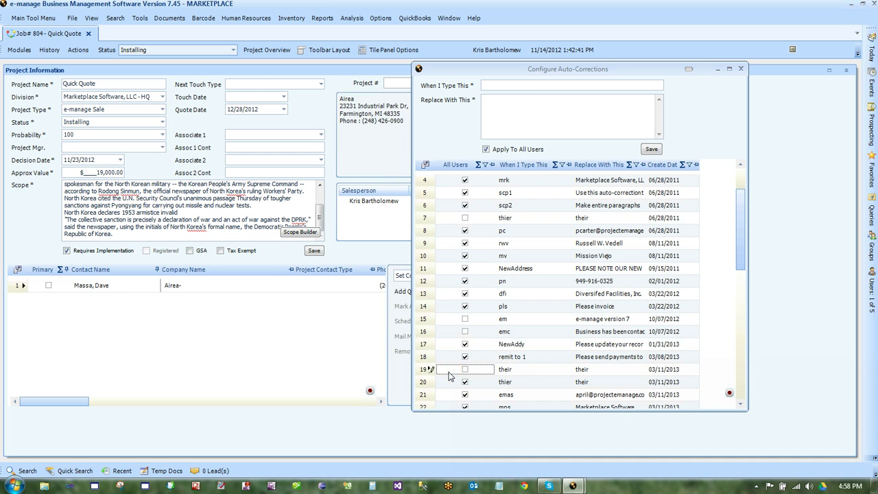
Delete the auto-correction entry that replaces "their" with "their".
left_click(423, 371)
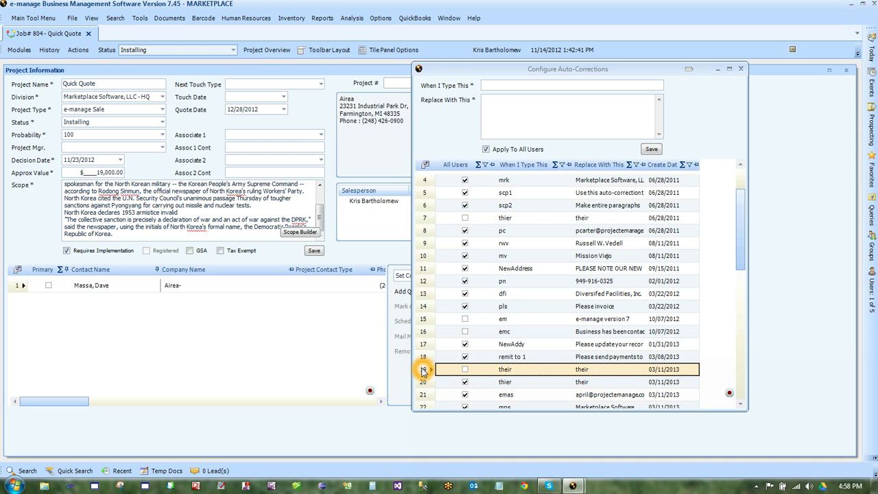
key("Delete")
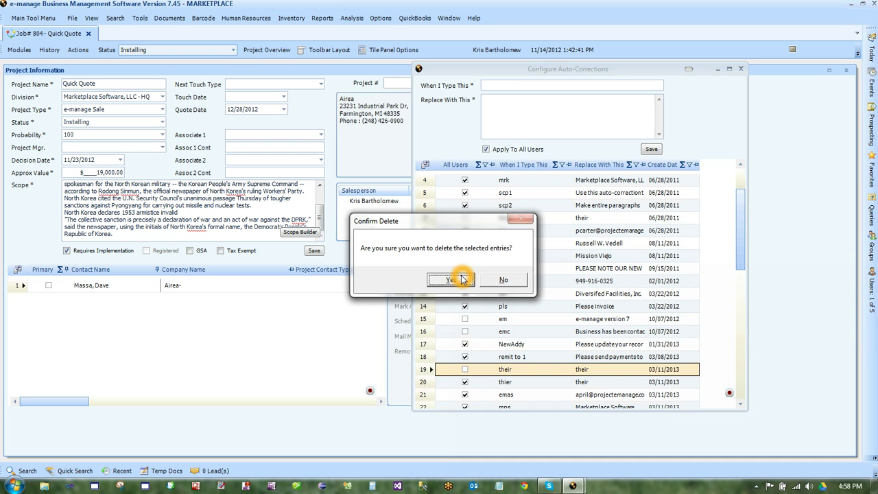
left_click(458, 282)
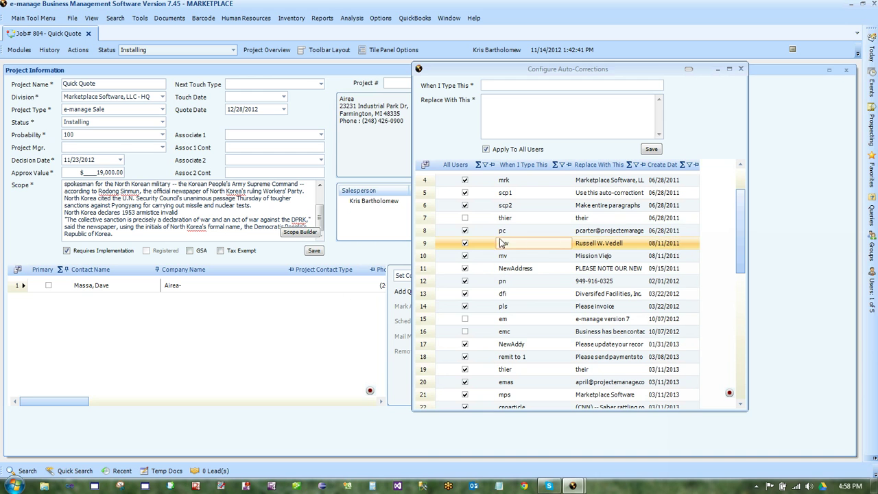
Change the All Users setting of the "thier" auto-correction dated 06/28/2011.
left_click(465, 219)
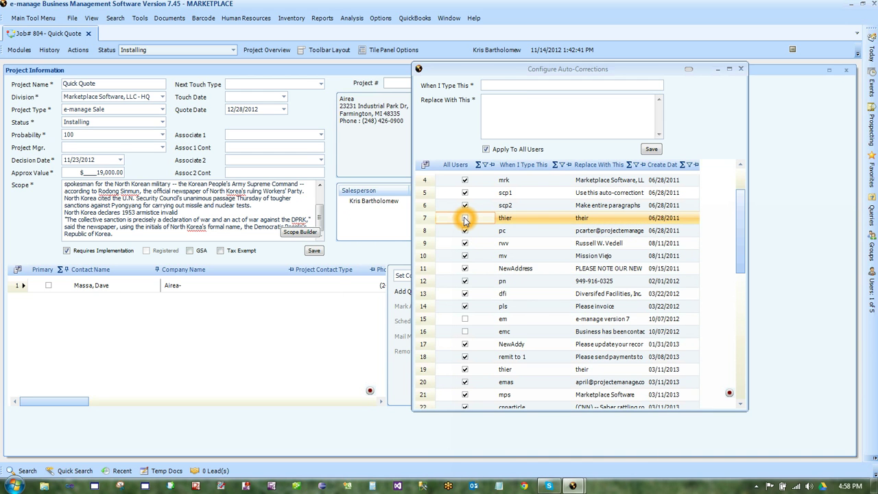